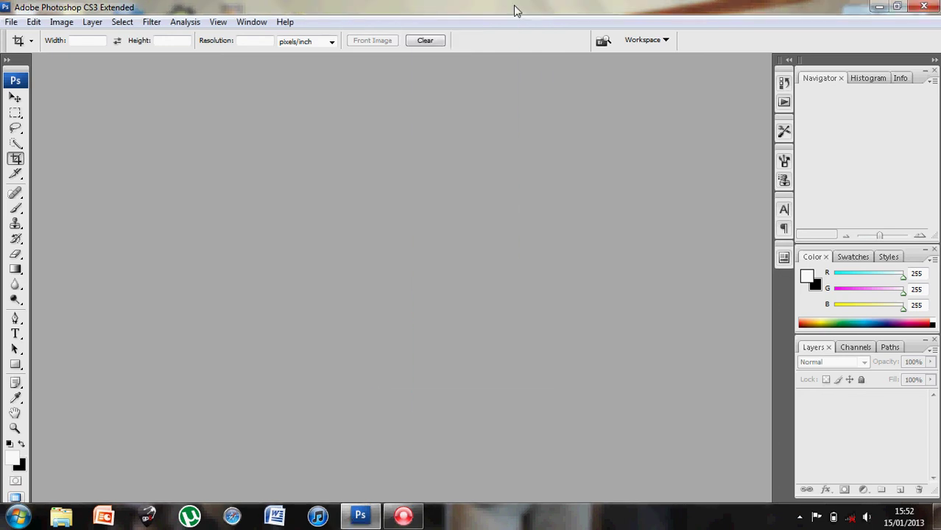
# Lower the computer's sound volume
pyautogui.press('XF86AudioLowerVolume')
# Create document 'Test' using the Photo preset, Landscape 8 x 10, RGB Color, 300 pixels/inch
pyautogui.click(10, 22)
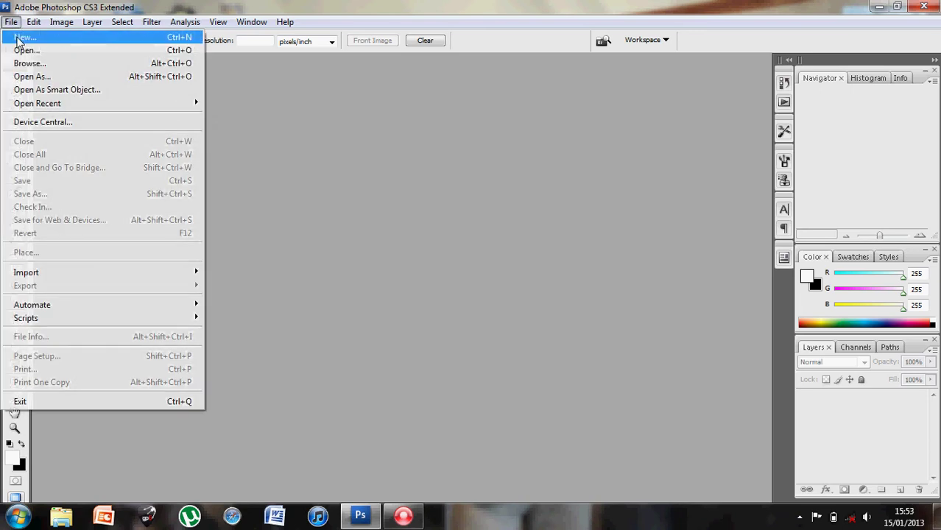
pyautogui.click(22, 38)
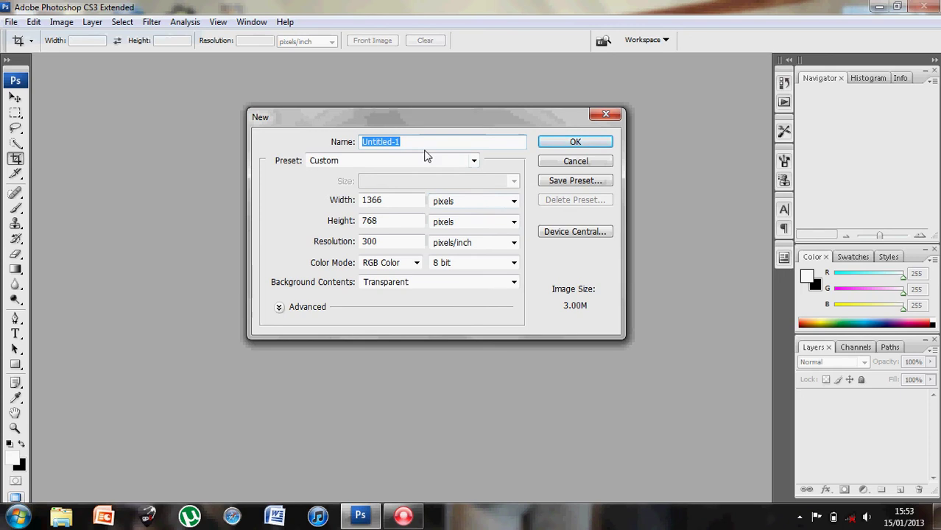
pyautogui.write('Test')
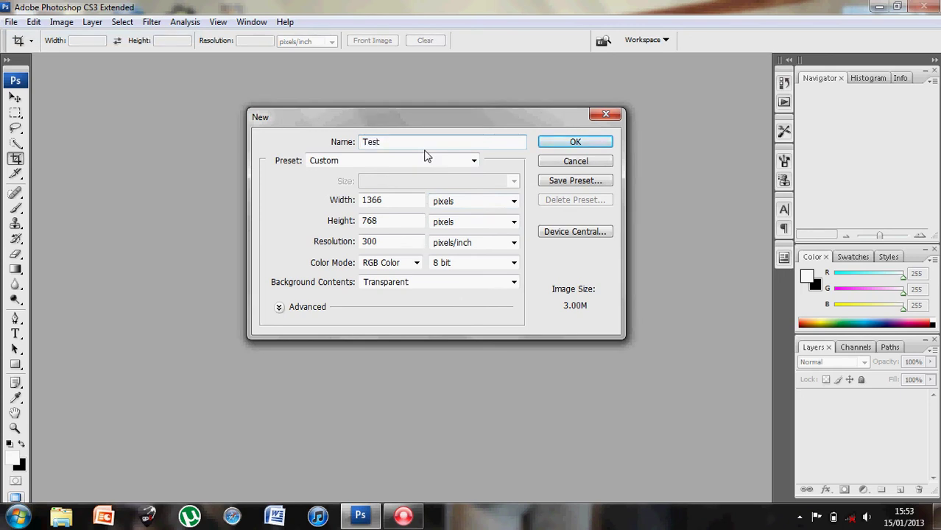
pyautogui.click(472, 160)
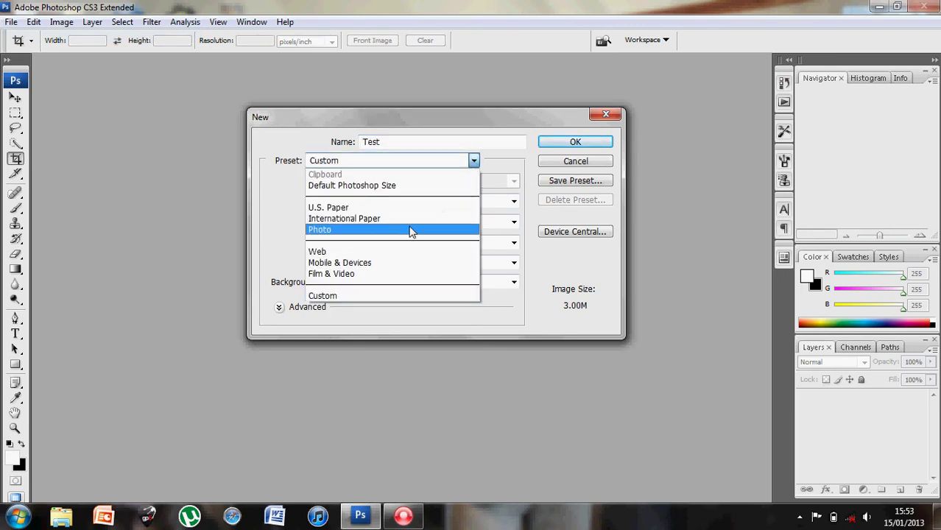
pyautogui.click(329, 230)
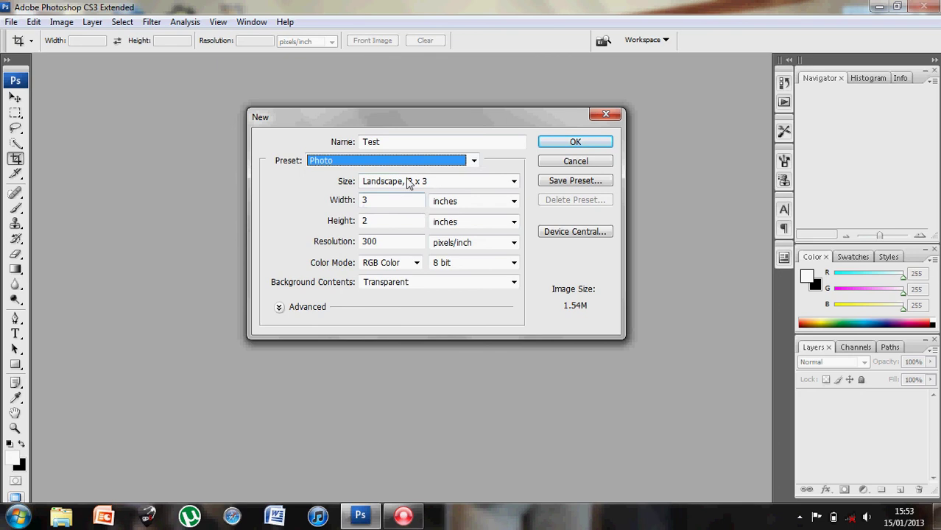
pyautogui.click(514, 181)
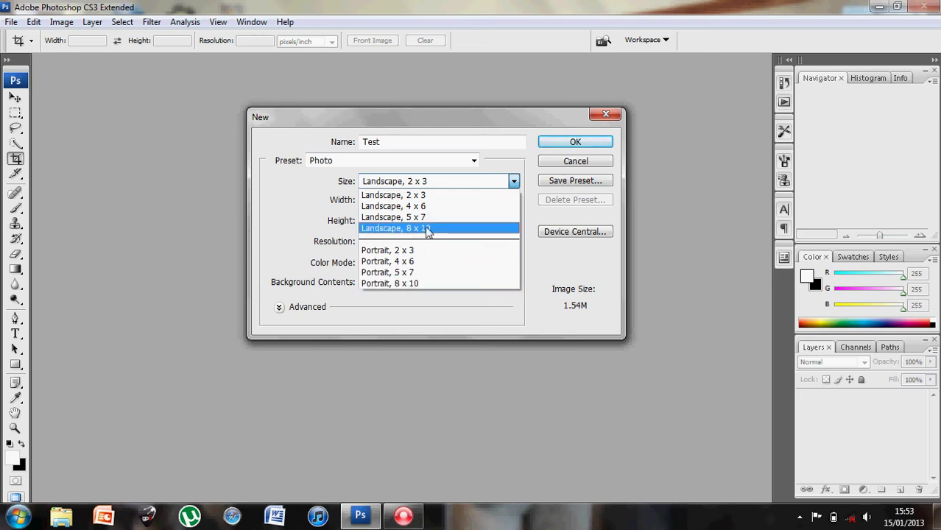
pyautogui.click(428, 229)
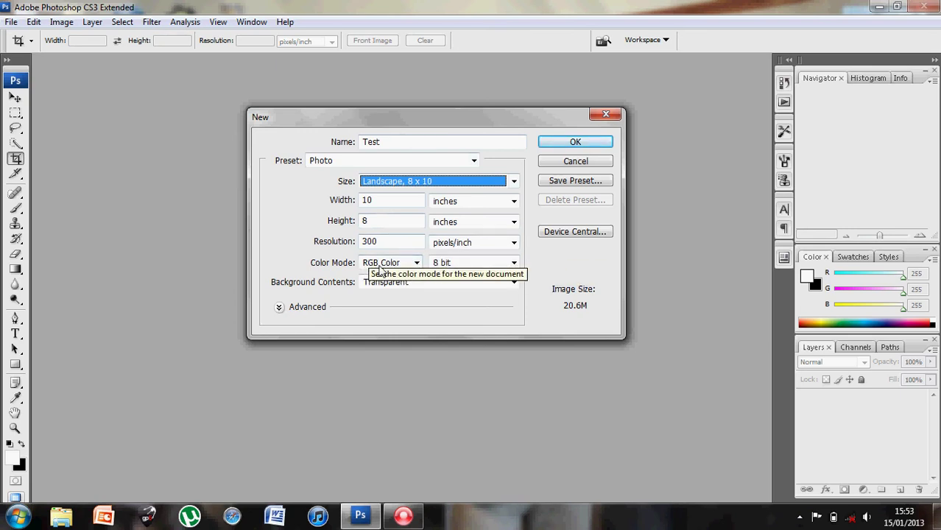
pyautogui.click(417, 263)
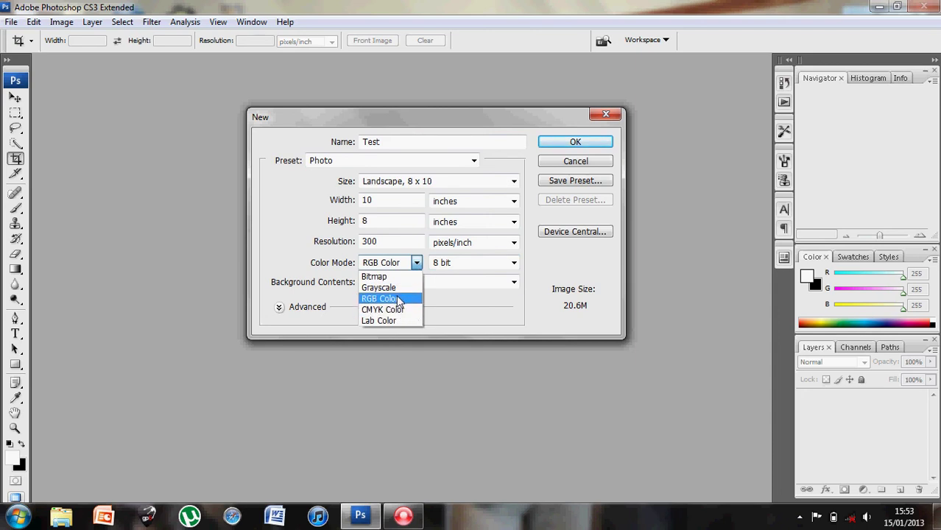
pyautogui.click(398, 299)
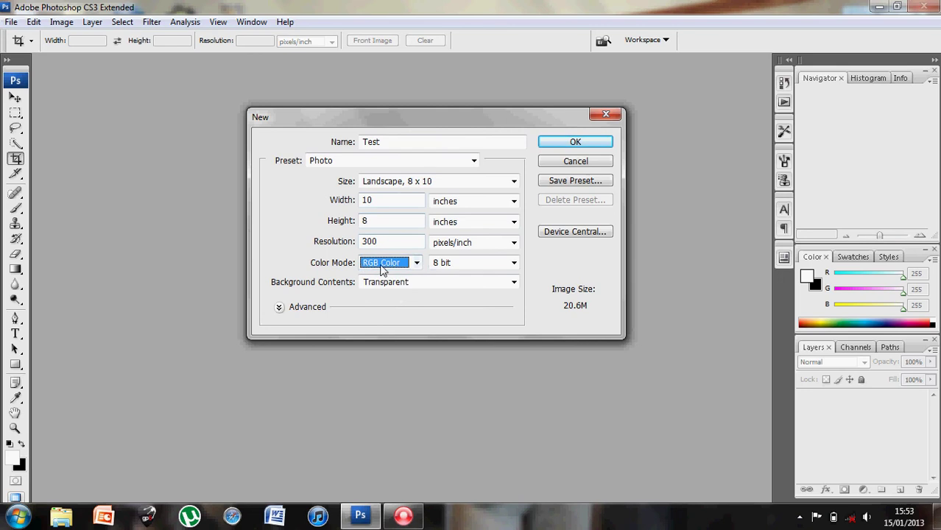
pyautogui.click(550, 144)
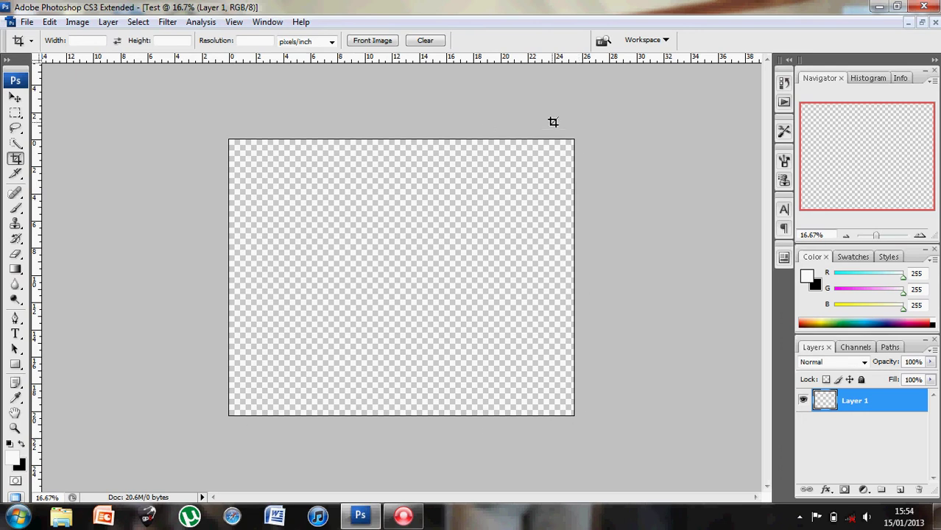
# Open beach.jpg from the Week 1 folder
pyautogui.click(27, 22)
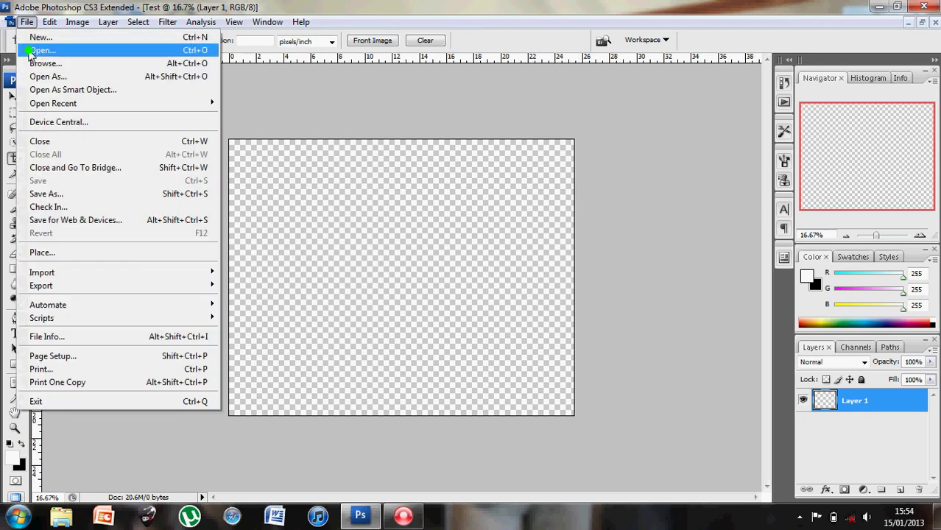
pyautogui.click(41, 50)
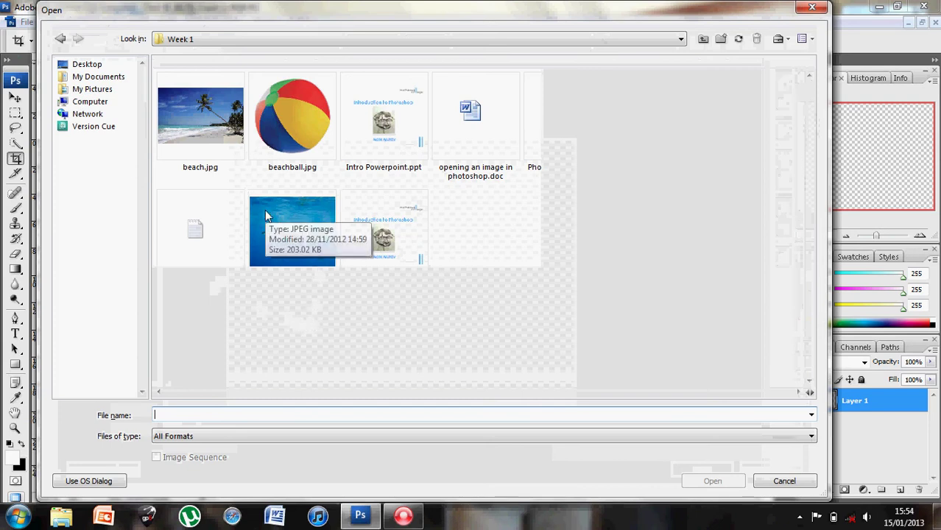
pyautogui.click(215, 129)
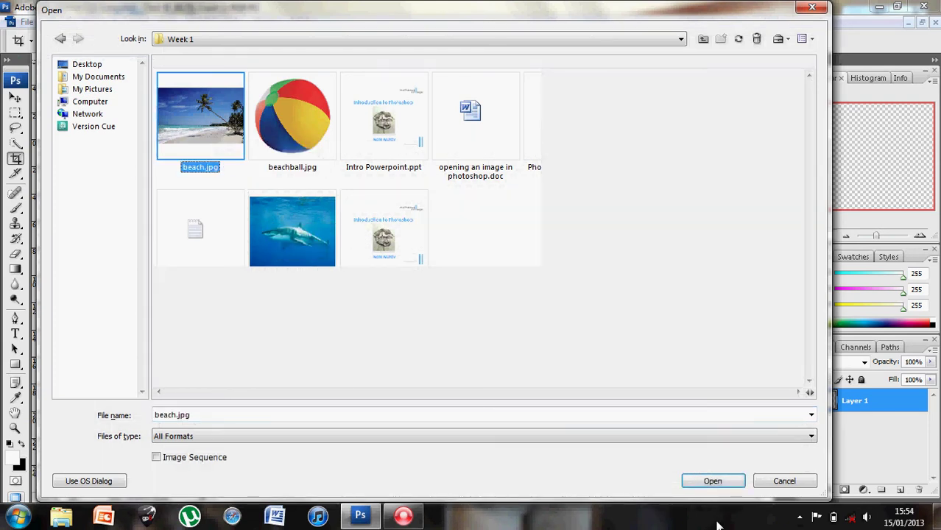
pyautogui.click(713, 482)
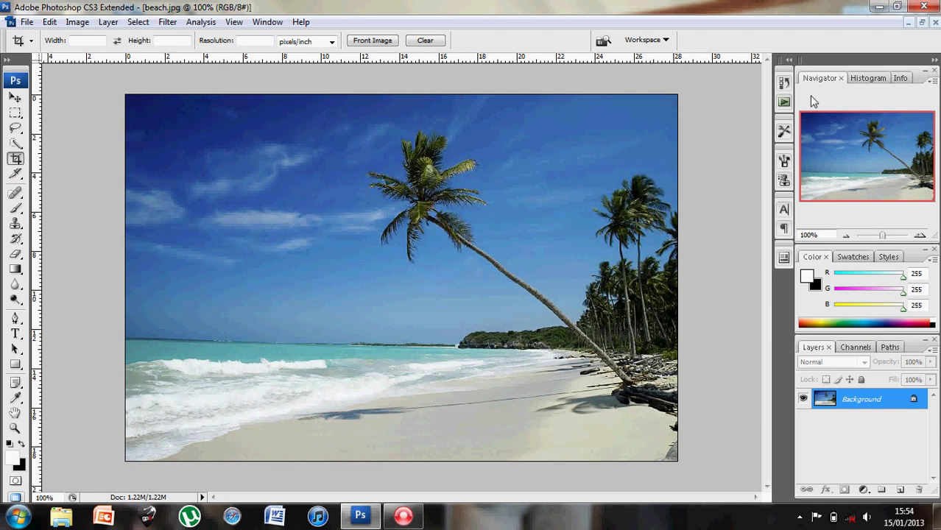
# Float beach.jpg in its own window and arrange it beside Test, with the Move tool active
pyautogui.click(922, 24)
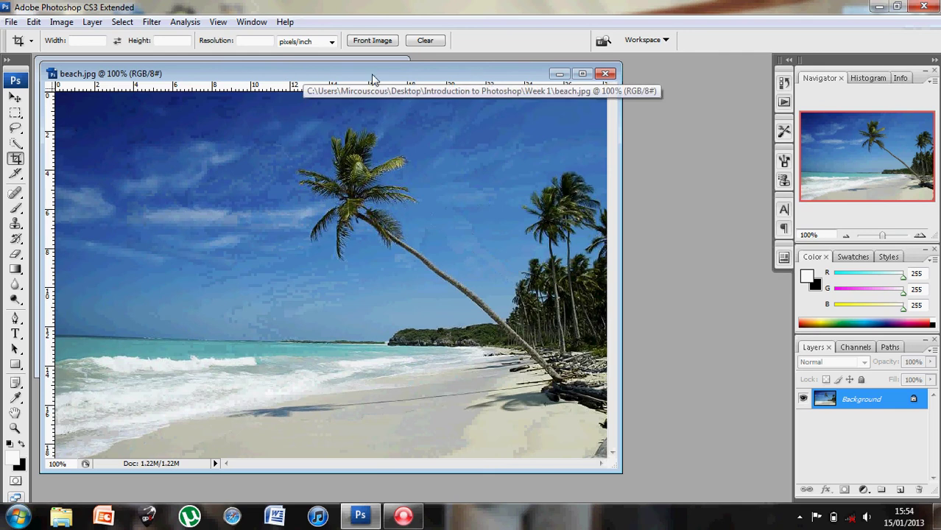
pyautogui.click(16, 98)
pyautogui.moveTo(74, 80); pyautogui.dragTo(312, 128)
pyautogui.click(267, 70)
pyautogui.moveTo(267, 70); pyautogui.dragTo(311, 83)
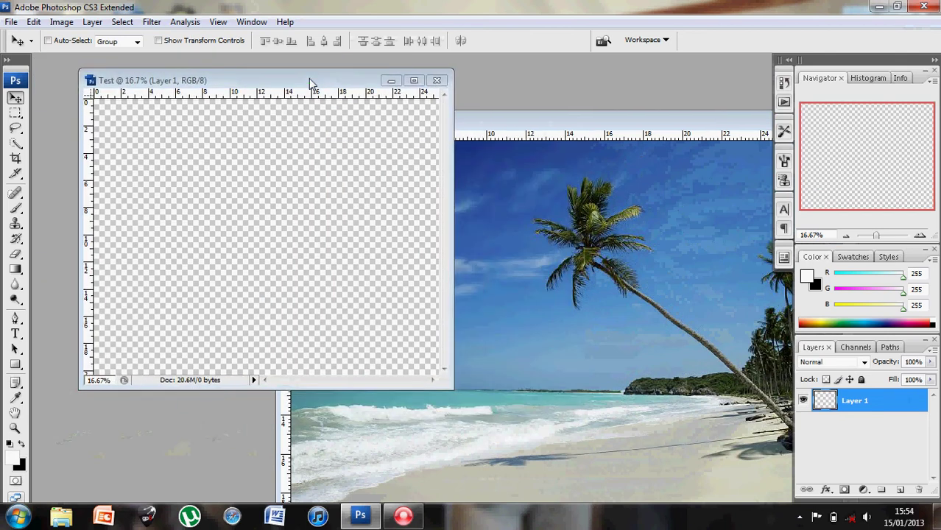
pyautogui.click(491, 129)
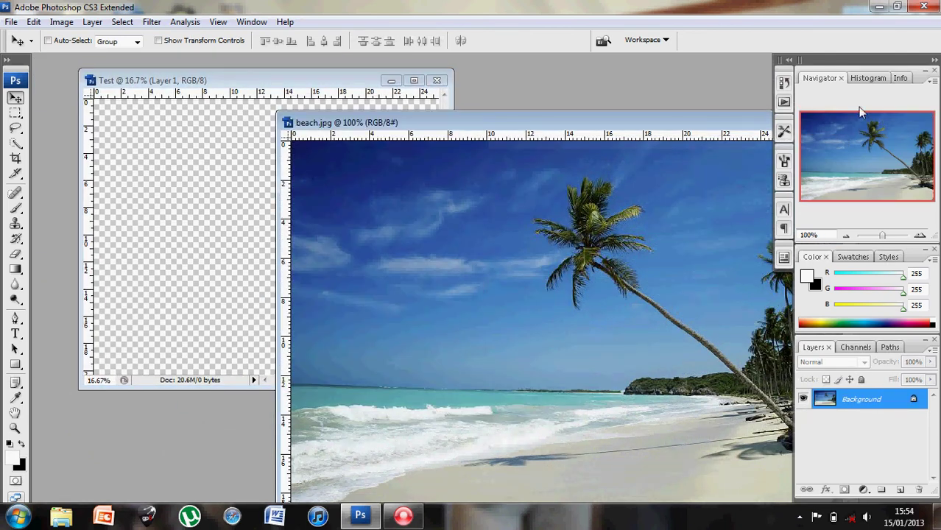
pyautogui.click(330, 77)
pyautogui.click(545, 126)
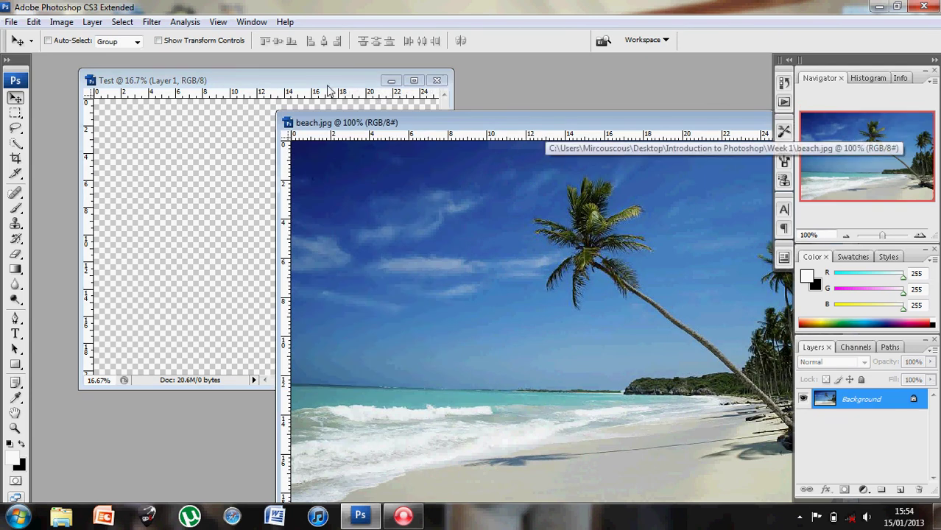
pyautogui.click(329, 85)
pyautogui.click(489, 120)
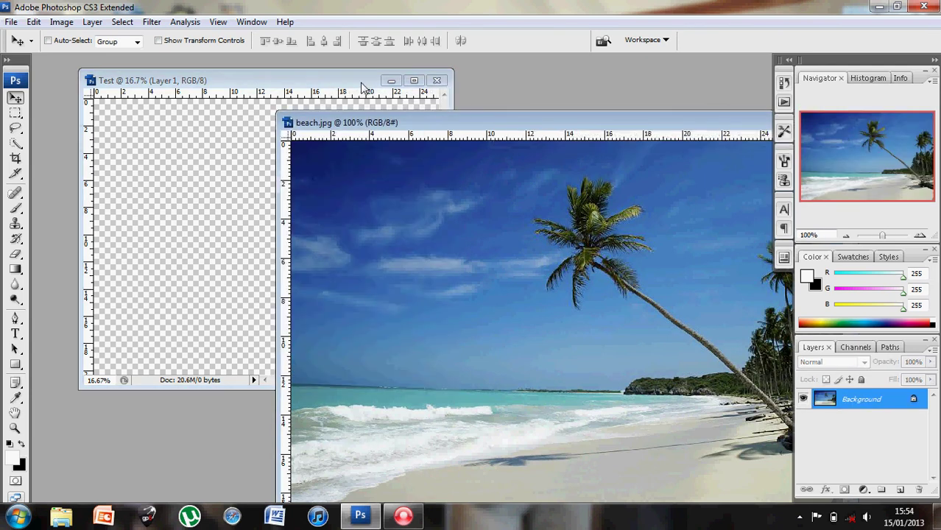
# Drag the beach photo onto the Test canvas, creating Layer 2
pyautogui.moveTo(515, 128); pyautogui.dragTo(518, 102)
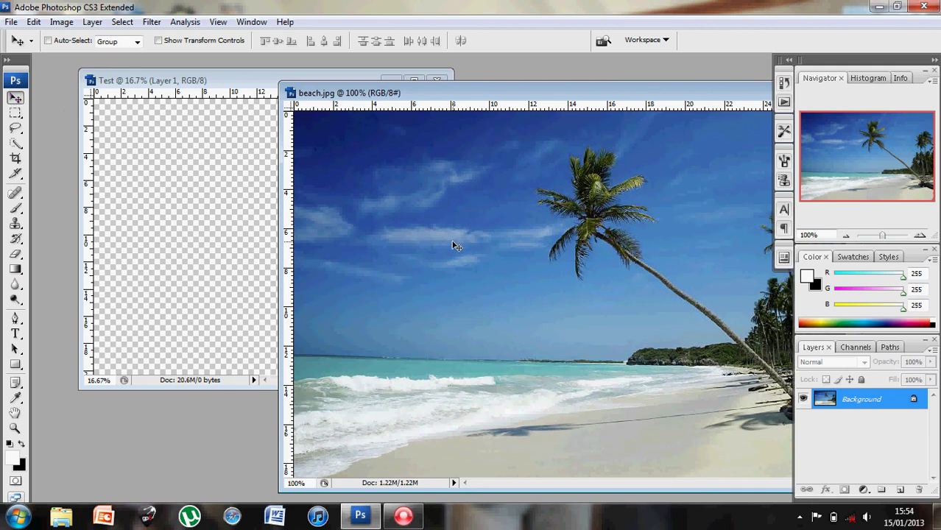
pyautogui.moveTo(455, 245); pyautogui.dragTo(255, 220)
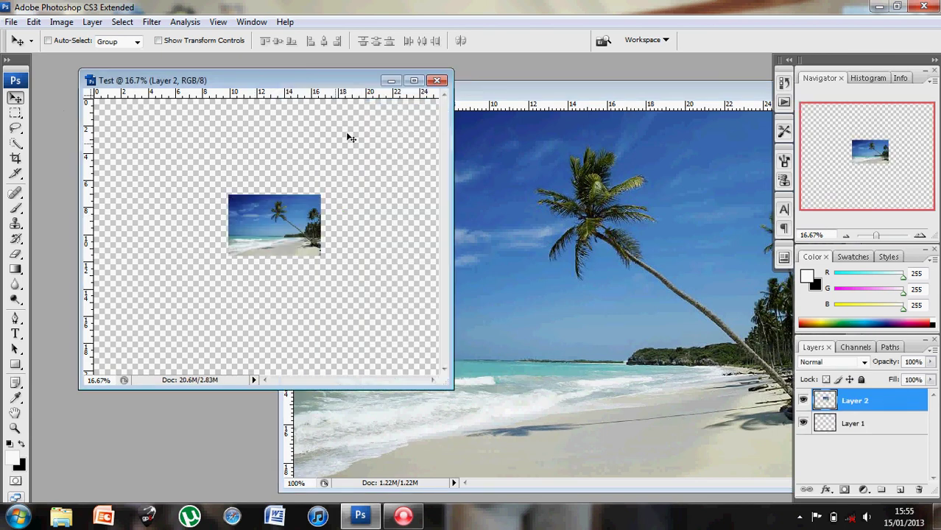
pyautogui.moveTo(558, 98); pyautogui.dragTo(321, 110)
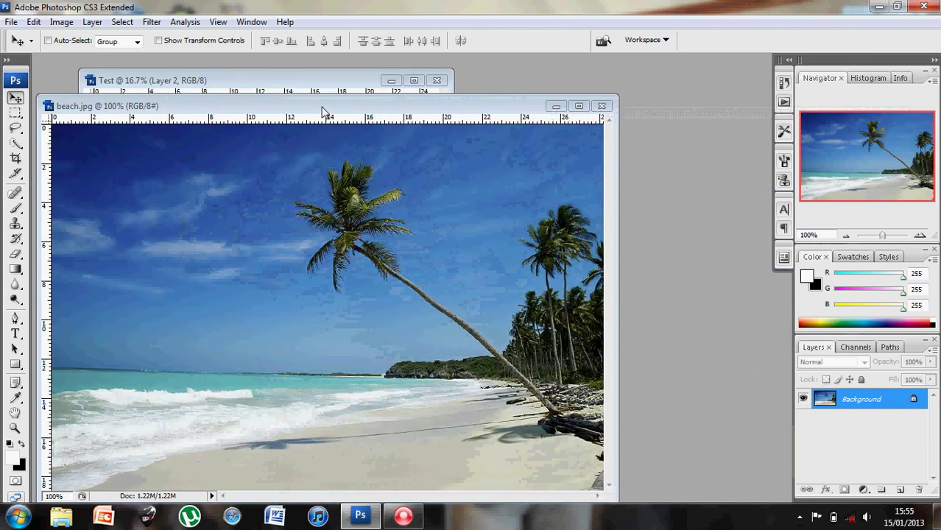
# Close beach.jpg, maximize Test, and move the beach image to the canvas's top-left corner
pyautogui.click(601, 105)
pyautogui.click(415, 81)
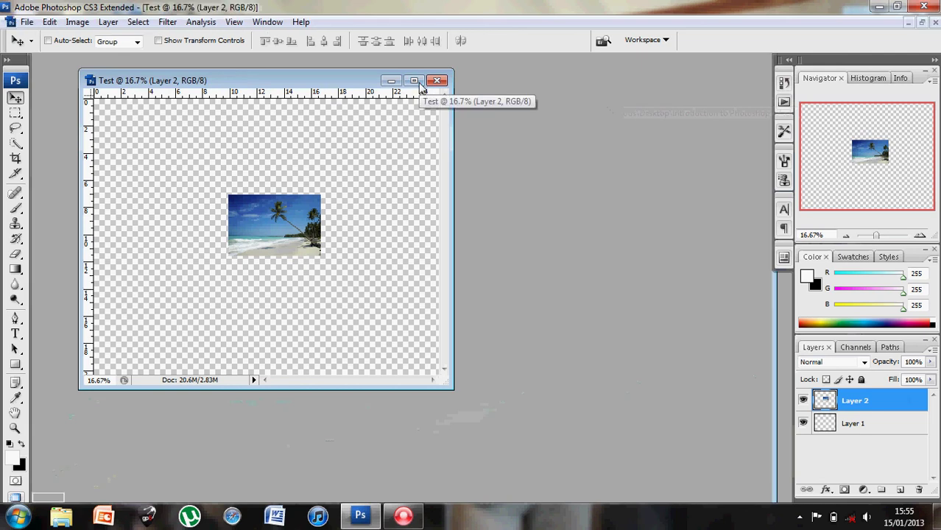
pyautogui.moveTo(430, 265); pyautogui.dragTo(323, 184)
# Scale the beach image up to 459.6% so it covers the canvas, and commit
pyautogui.click(50, 21)
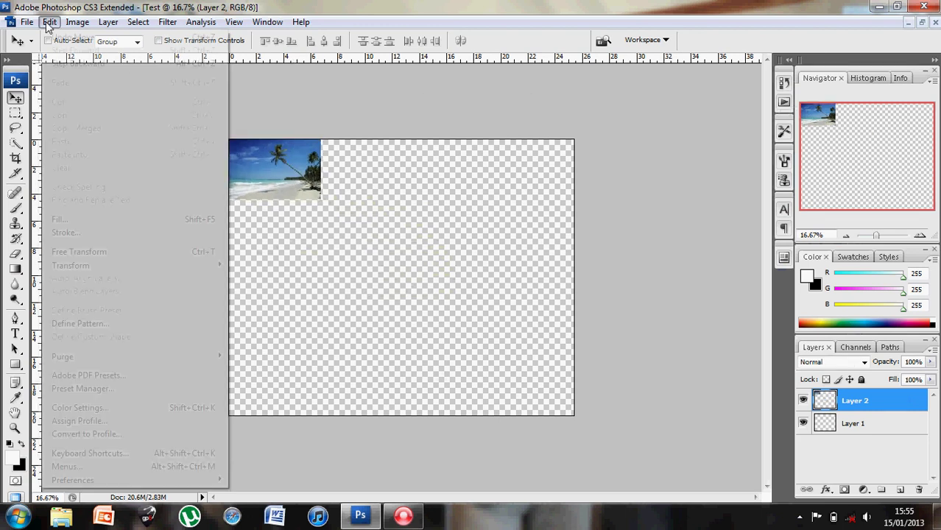
pyautogui.moveTo(90, 267)
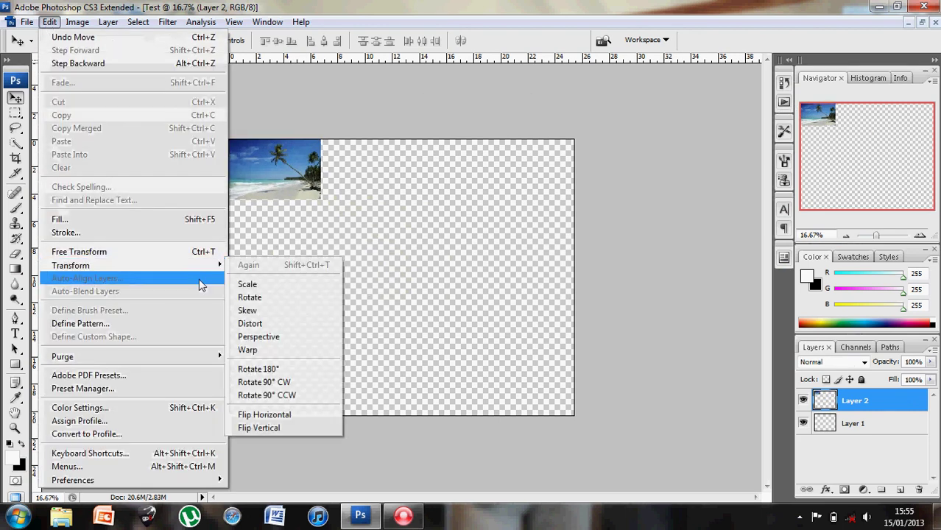
pyautogui.click(243, 285)
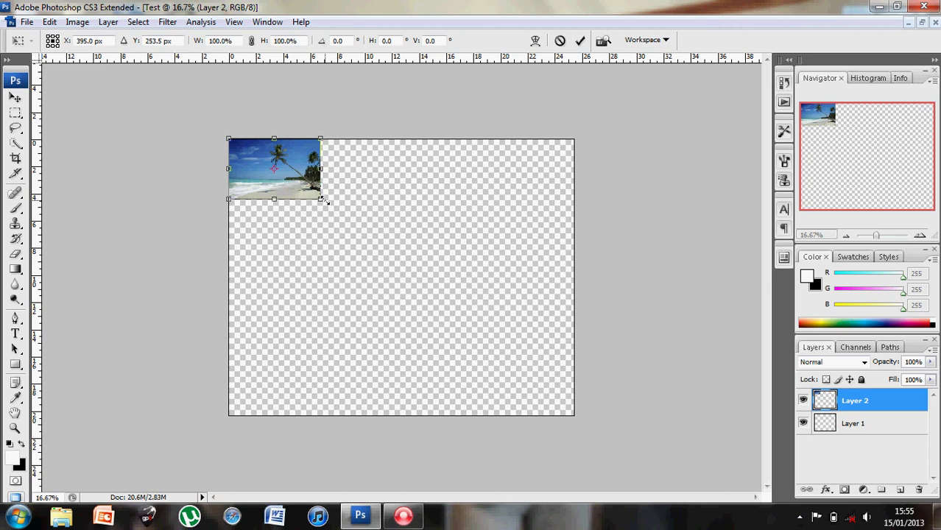
pyautogui.moveTo(325, 200); pyautogui.dragTo(611, 486)
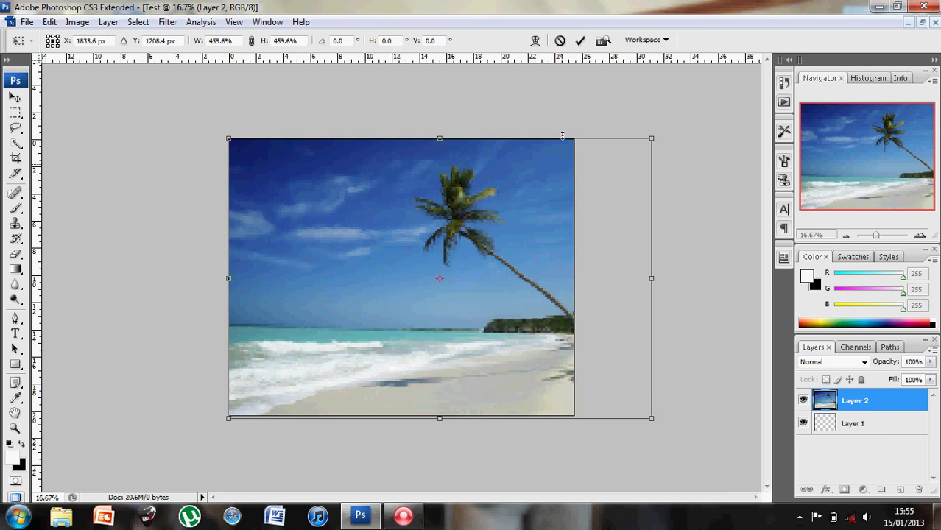
pyautogui.click(579, 42)
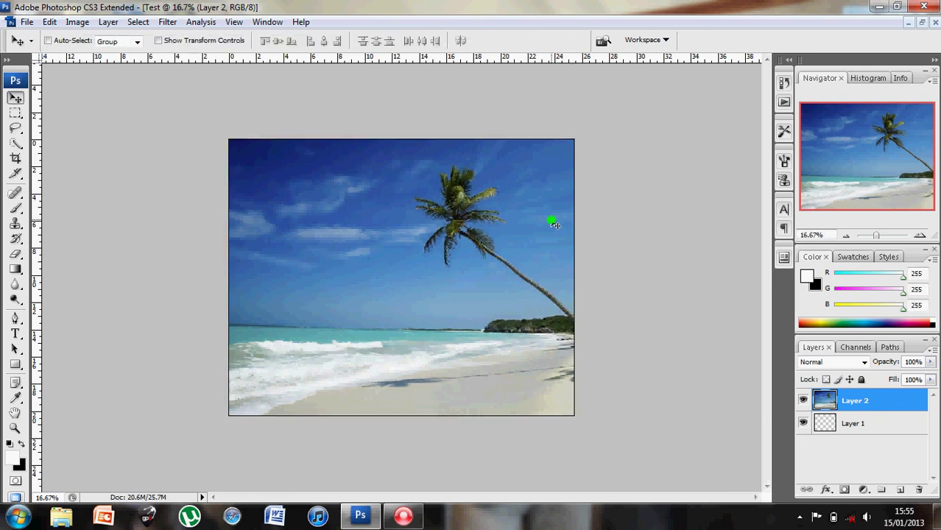
# Slide the Layer 2 beach photo left to bring the right-hand palm grove into frame
pyautogui.moveTo(555, 224); pyautogui.dragTo(486, 223)
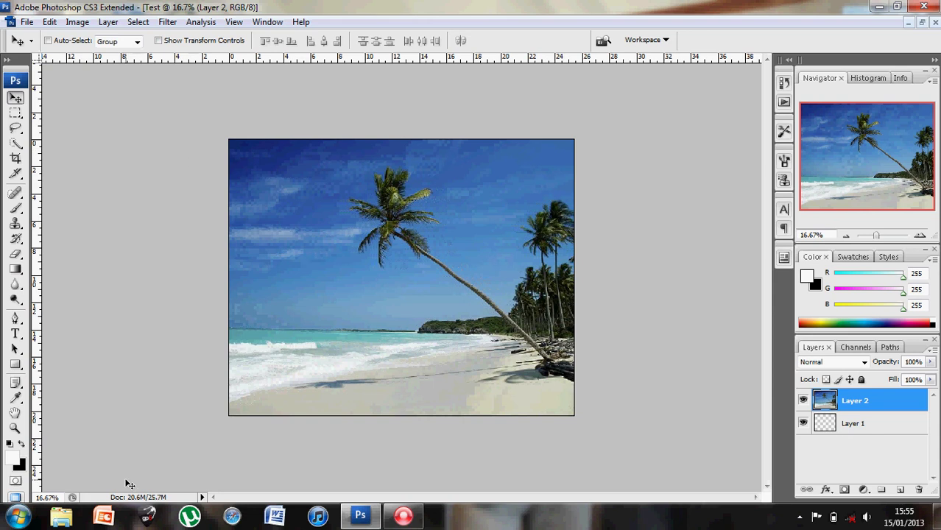
pyautogui.click(24, 22)
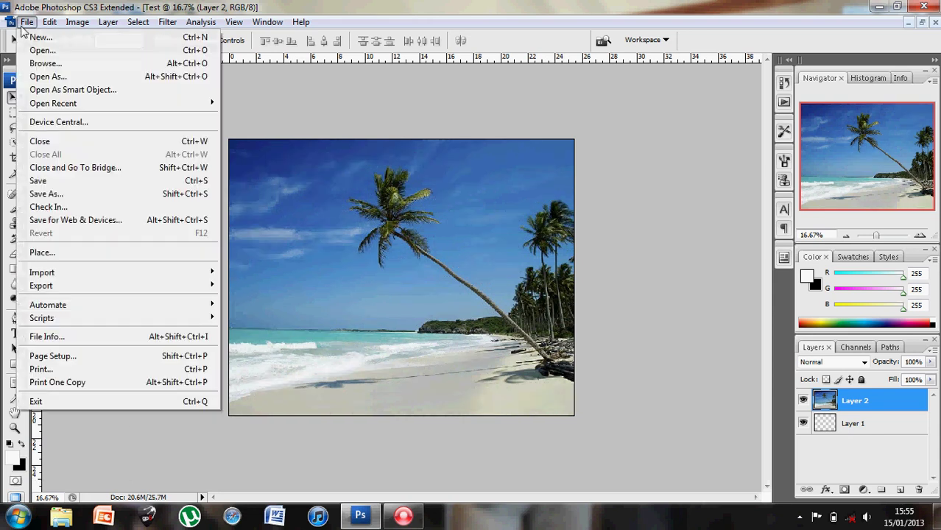
# In Save As, try JPEG, then set the format back to Photoshop PSD as Test.psd
pyautogui.click(36, 195)
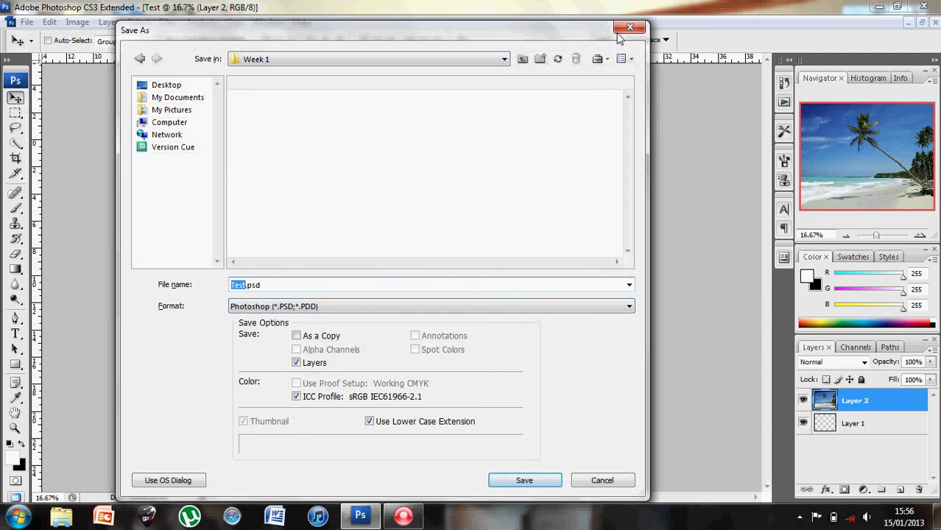
pyautogui.click(625, 308)
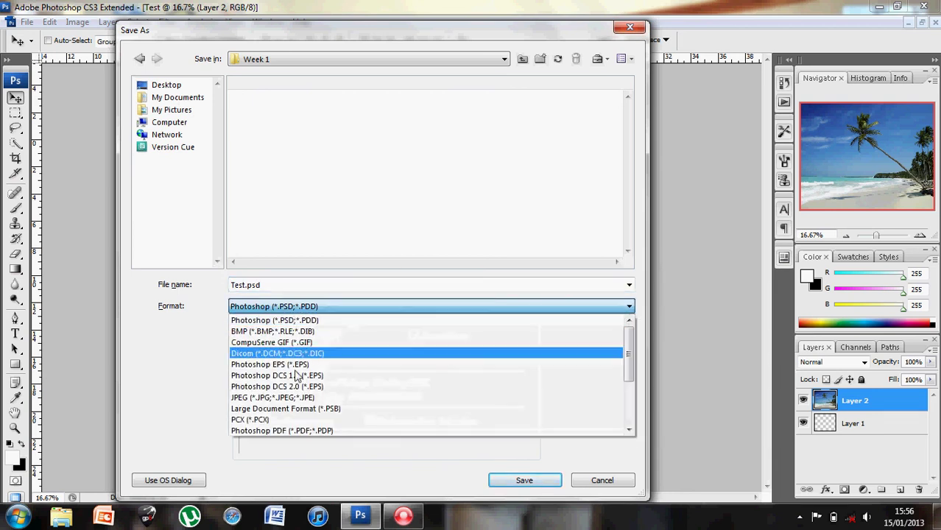
pyautogui.click(289, 400)
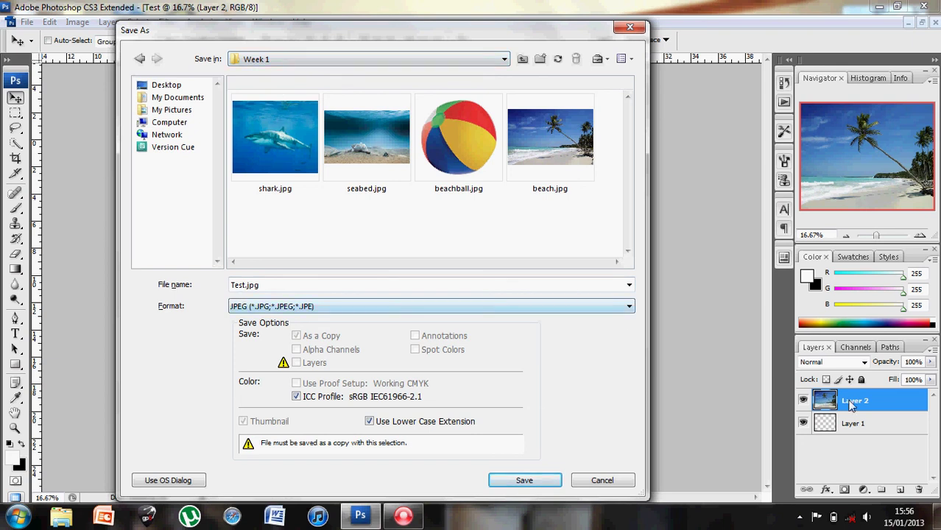
pyautogui.click(630, 307)
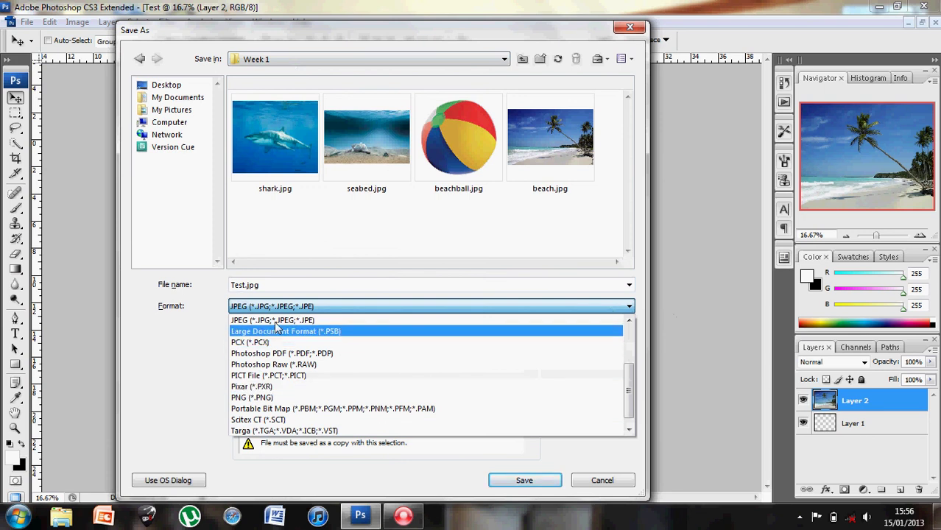
pyautogui.moveTo(631, 381); pyautogui.dragTo(631, 333)
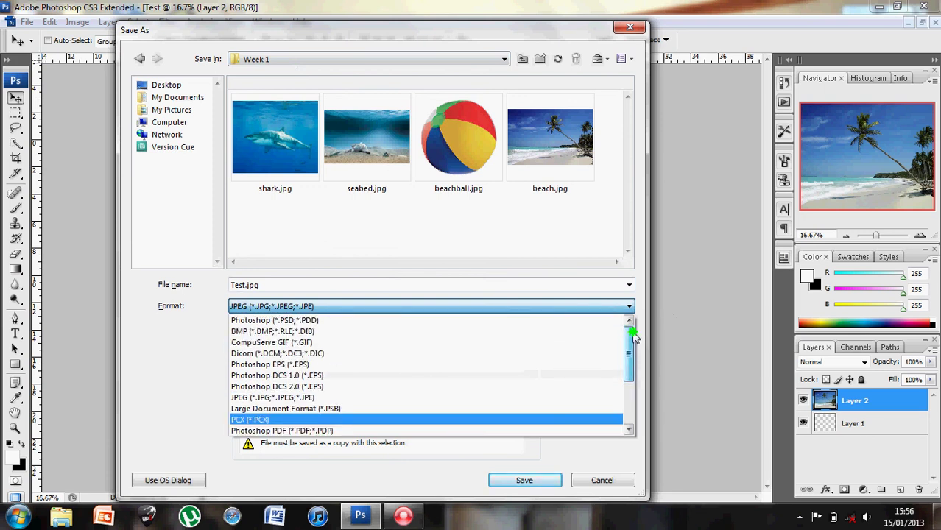
pyautogui.click(369, 322)
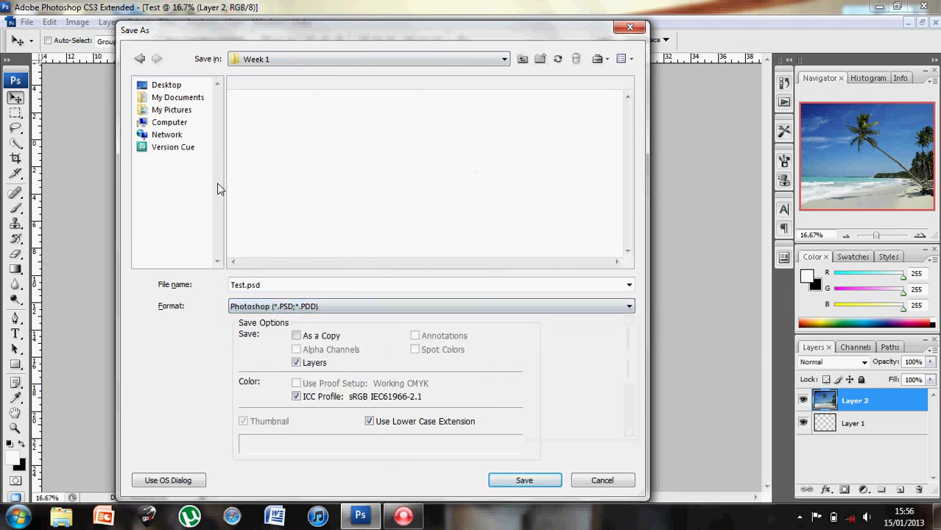